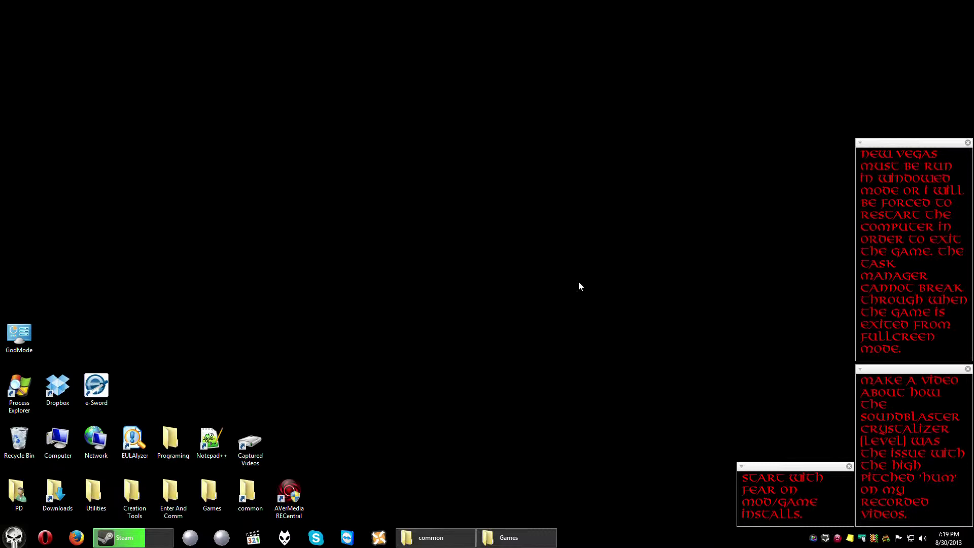
Open the StartIsBack configuration from the Start orb, view its version and credits, then close it.
right_click(11, 538)
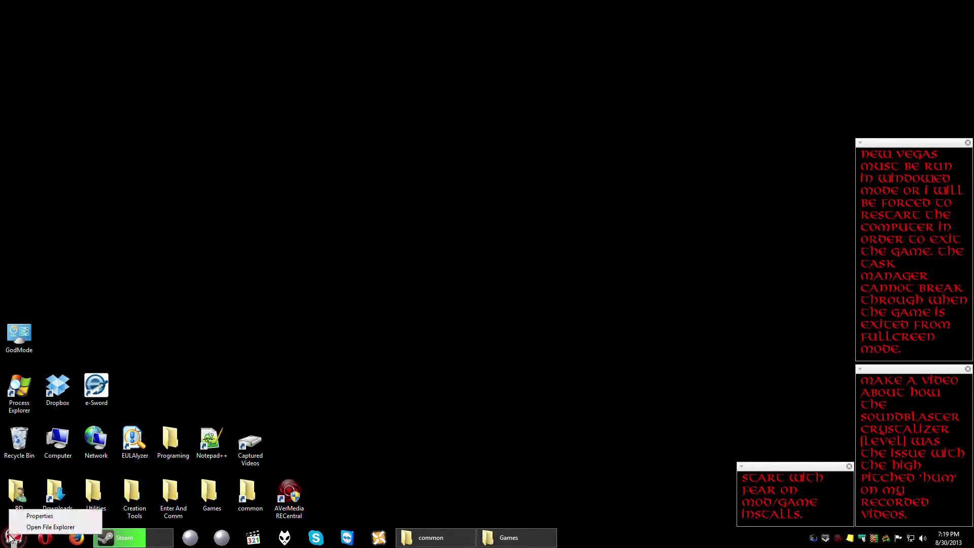
click(31, 516)
click(324, 227)
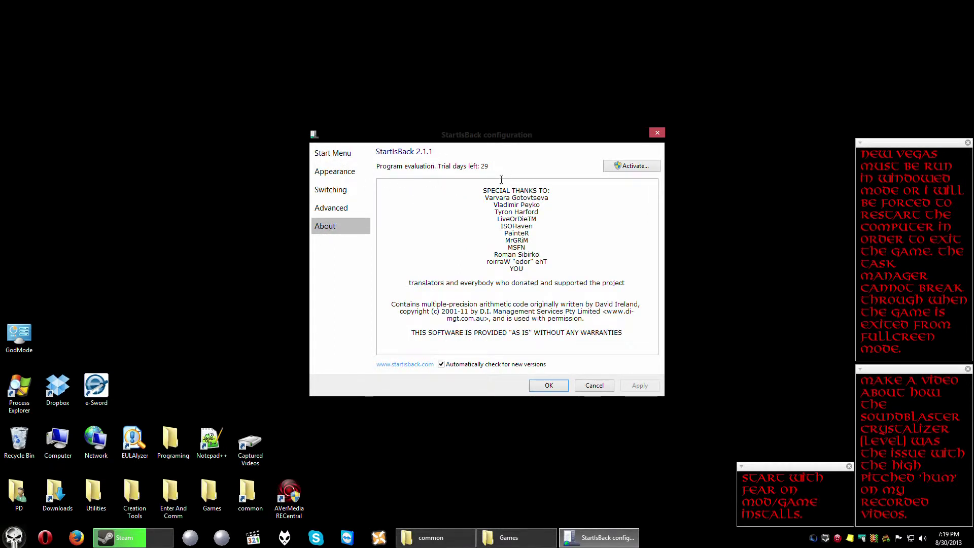
click(657, 132)
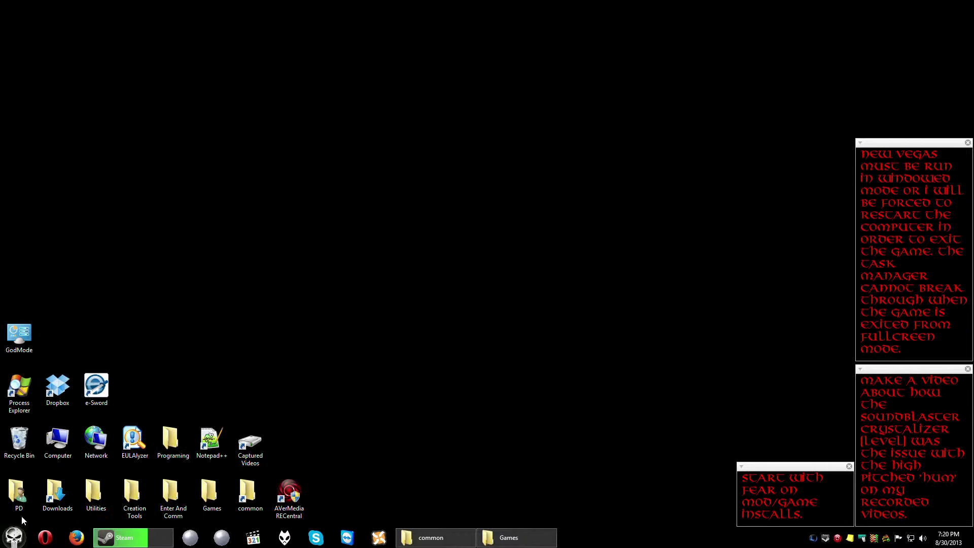
Go from the classic Start menu to the Windows 8 Start screen and back to the desktop.
click(12, 538)
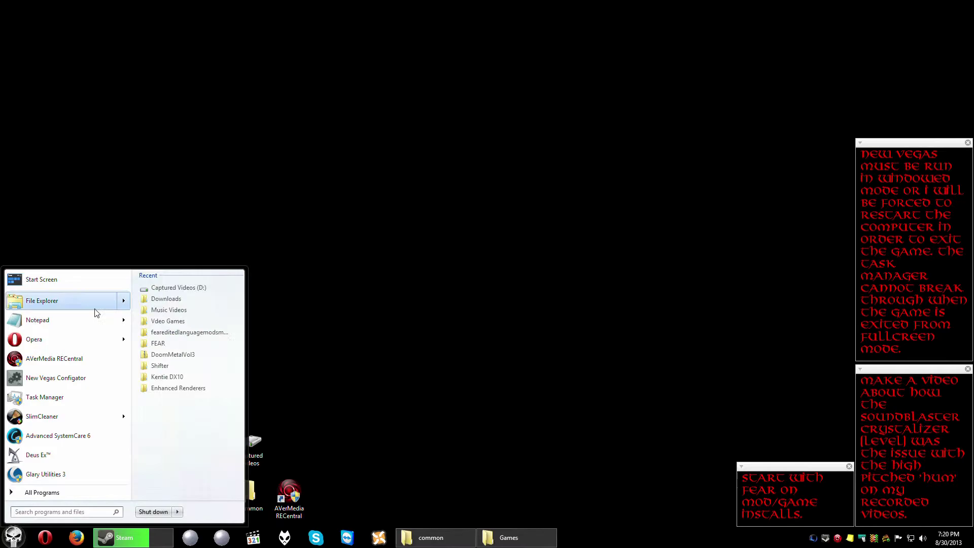
click(61, 281)
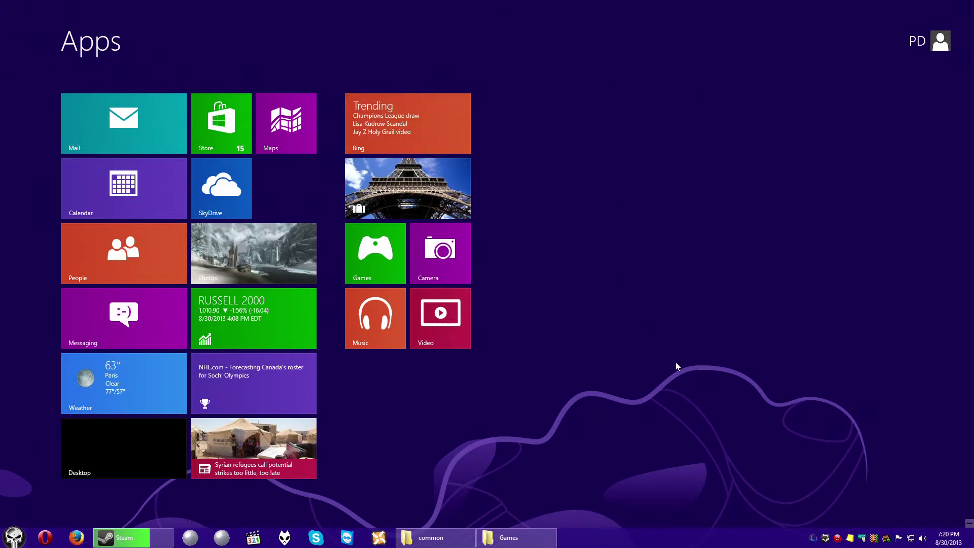
key(super)
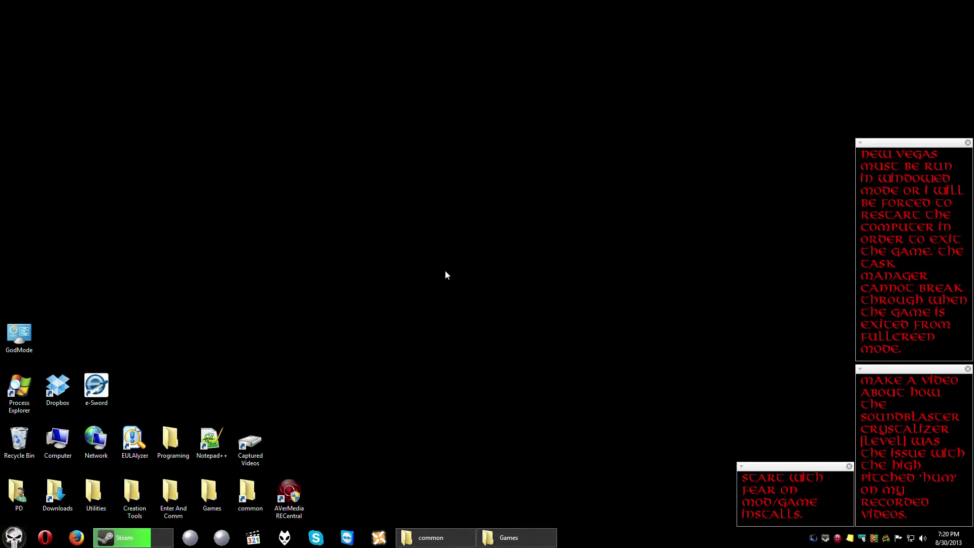
Empty the Recycle Bin, confirming permanent deletion of the StartIsBack Demo video.
right_click(19, 443)
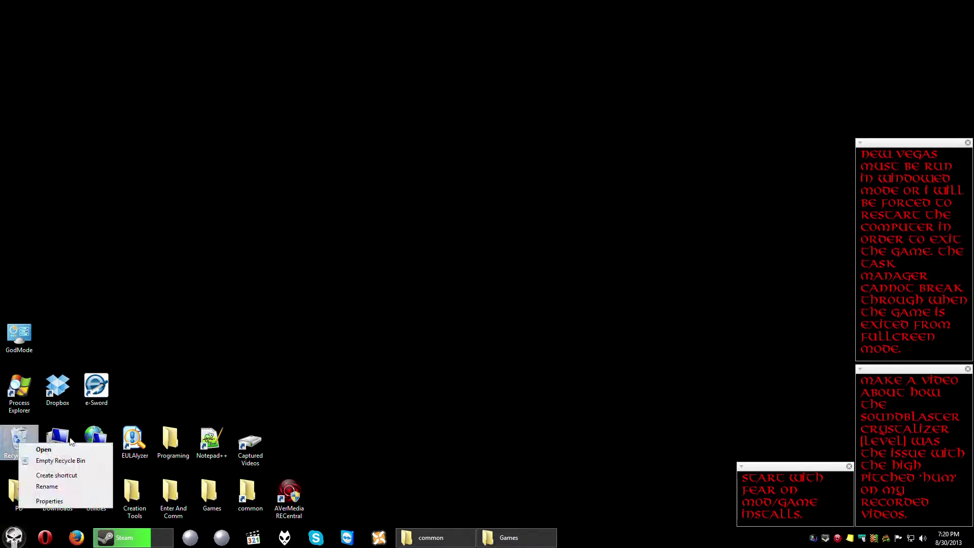
click(72, 460)
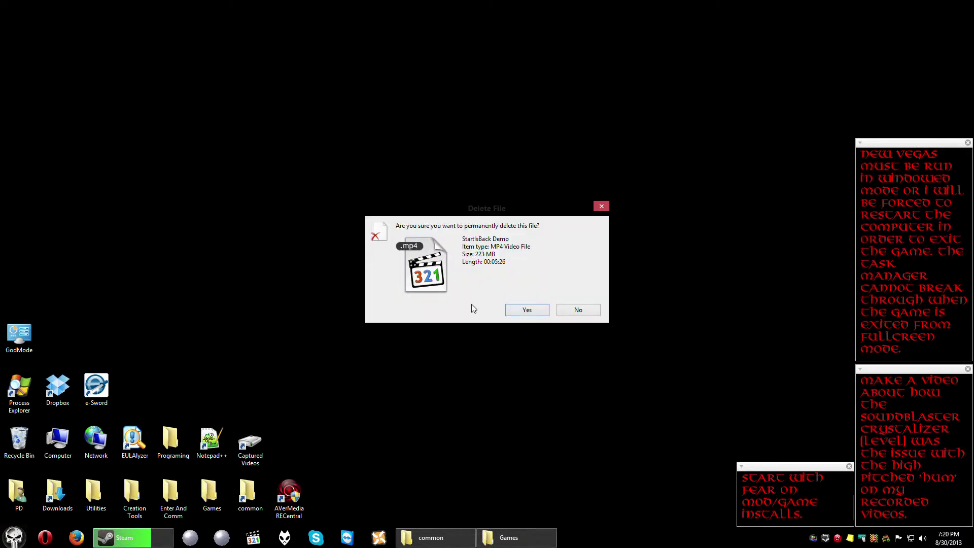
click(525, 310)
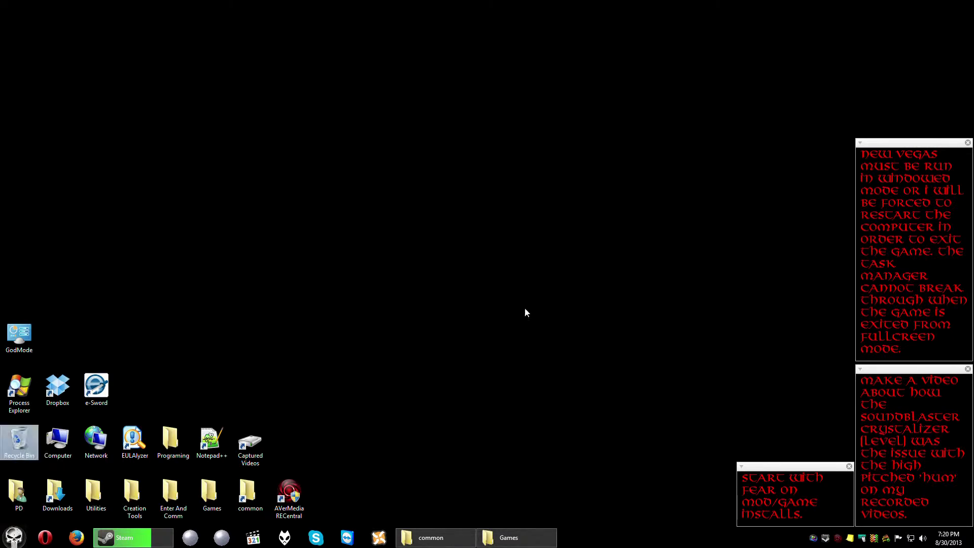
click(432, 338)
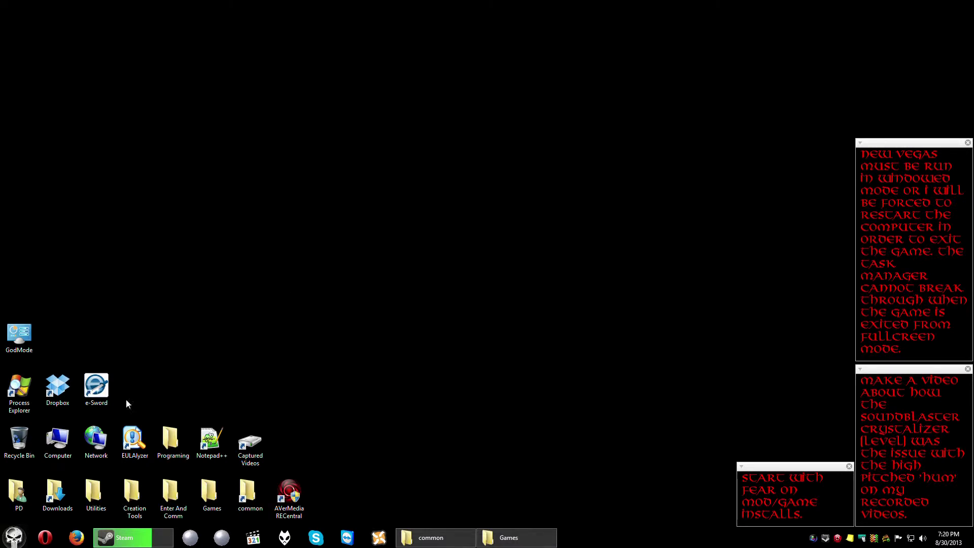
Reopen StartIsBack's configuration through the Start orb's shortcut menu Properties entry.
right_click(15, 541)
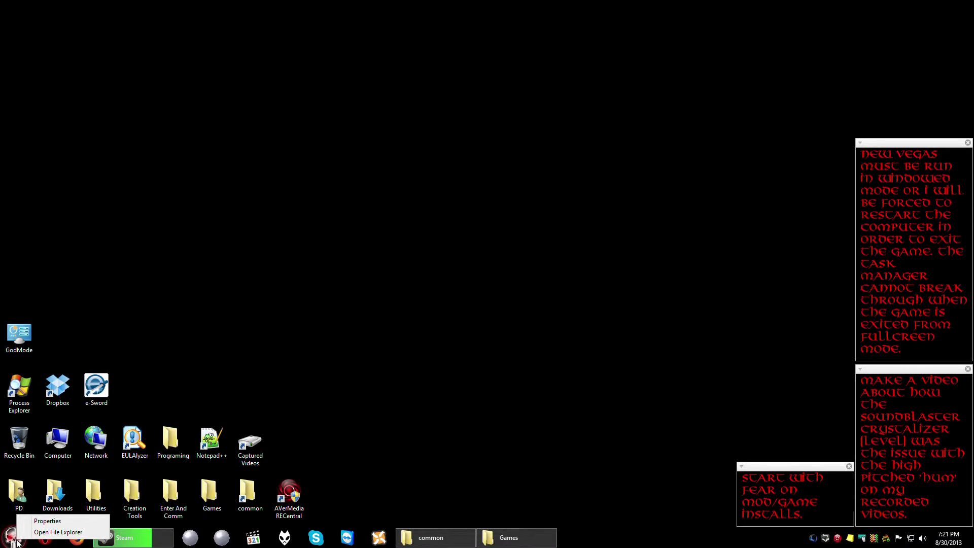
click(250, 379)
right_click(9, 541)
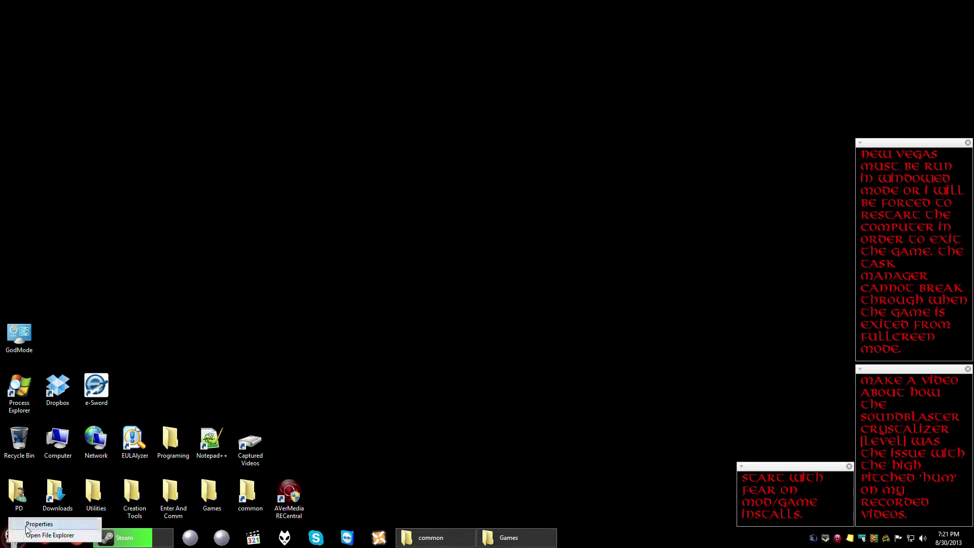
click(26, 526)
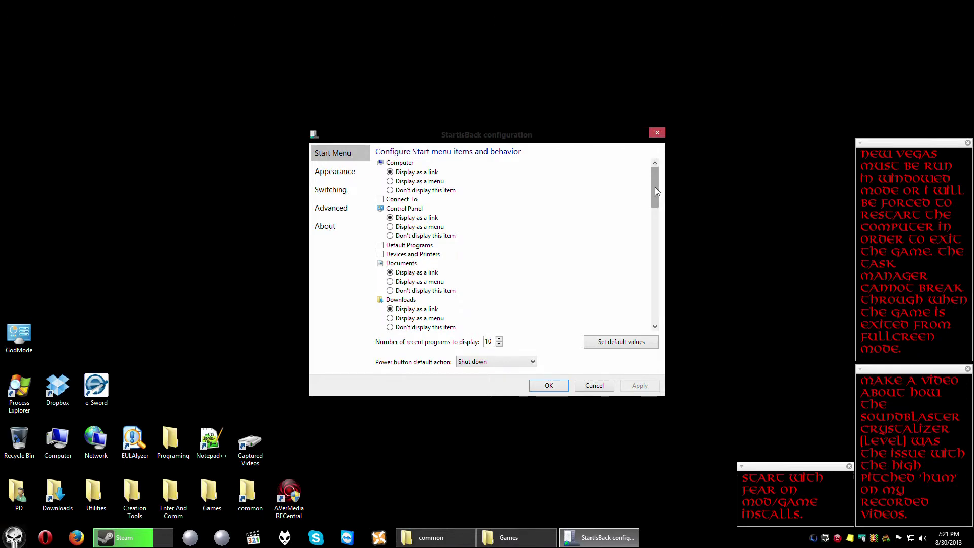
drag(656, 188, 665, 163)
On the Appearance page, pick the skull image as the Start button orb.
click(328, 173)
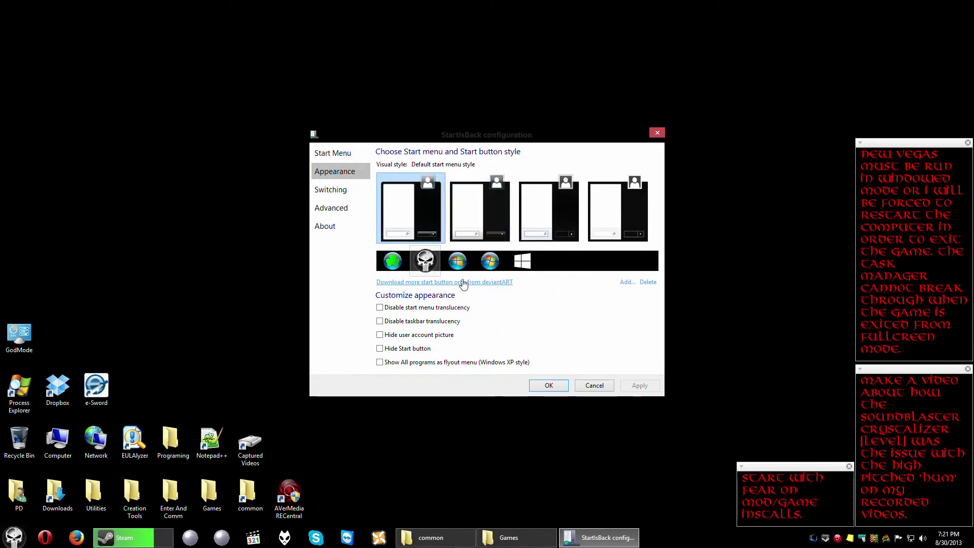
click(424, 262)
Keep the default visual style, disable Start menu translucency, apply, then view the Switching rules.
click(415, 209)
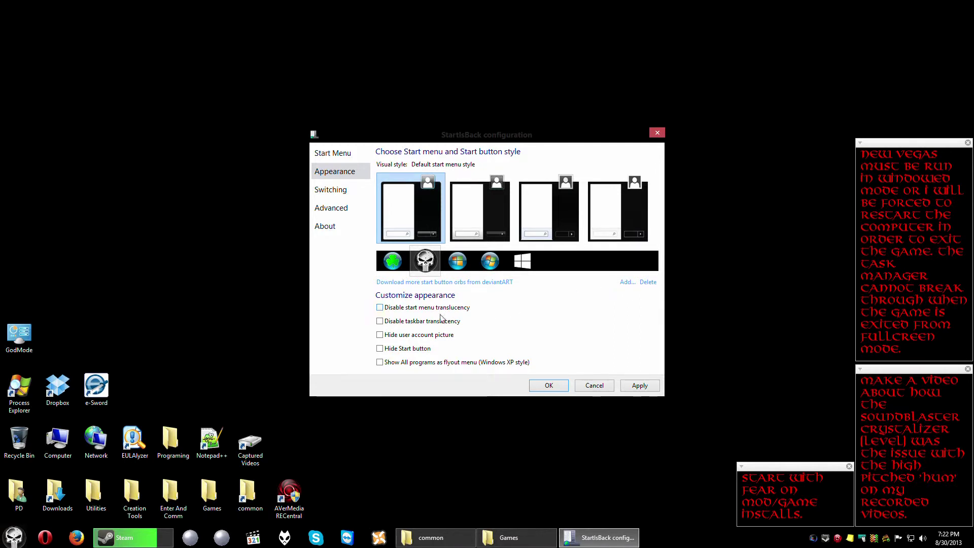
click(379, 308)
click(636, 387)
click(337, 191)
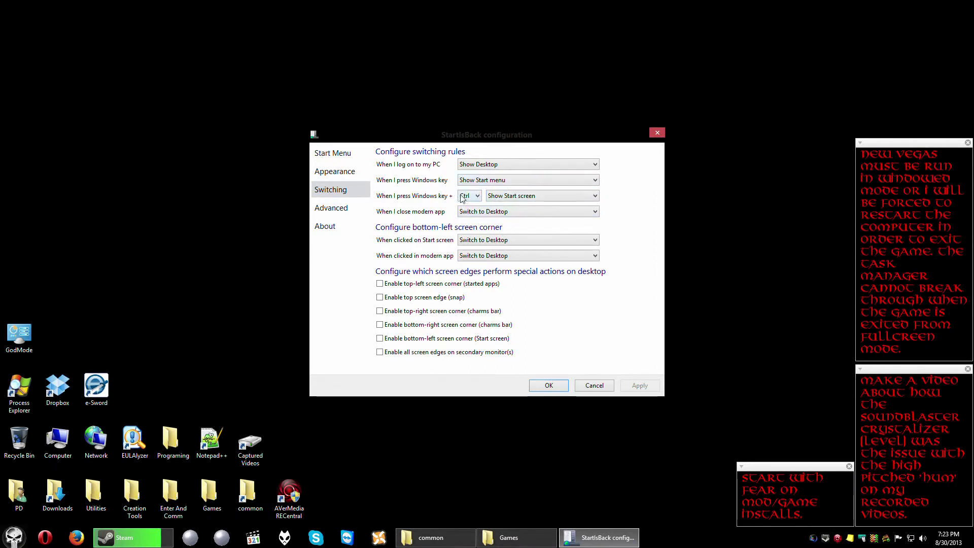
Look over the Advanced and About pages, then apply the settings and close with OK.
click(343, 208)
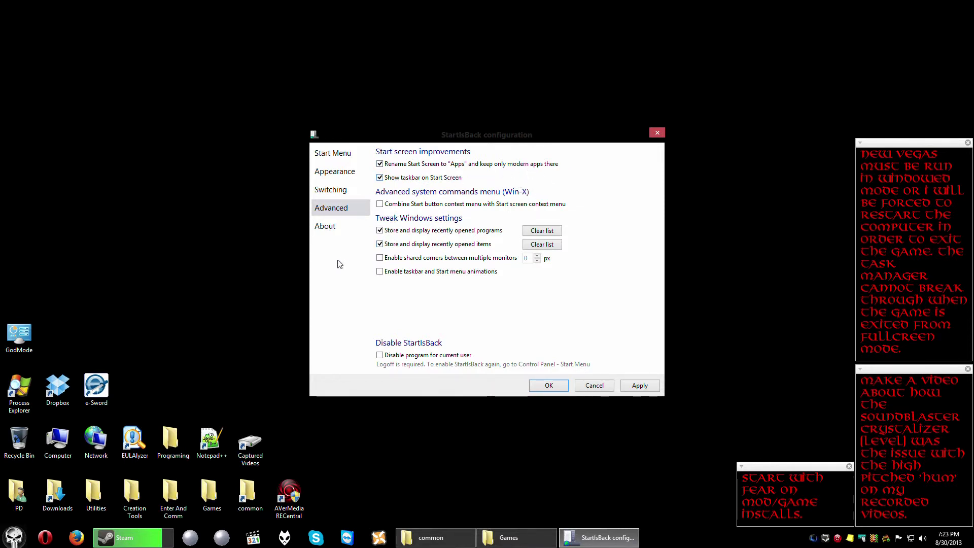
click(332, 231)
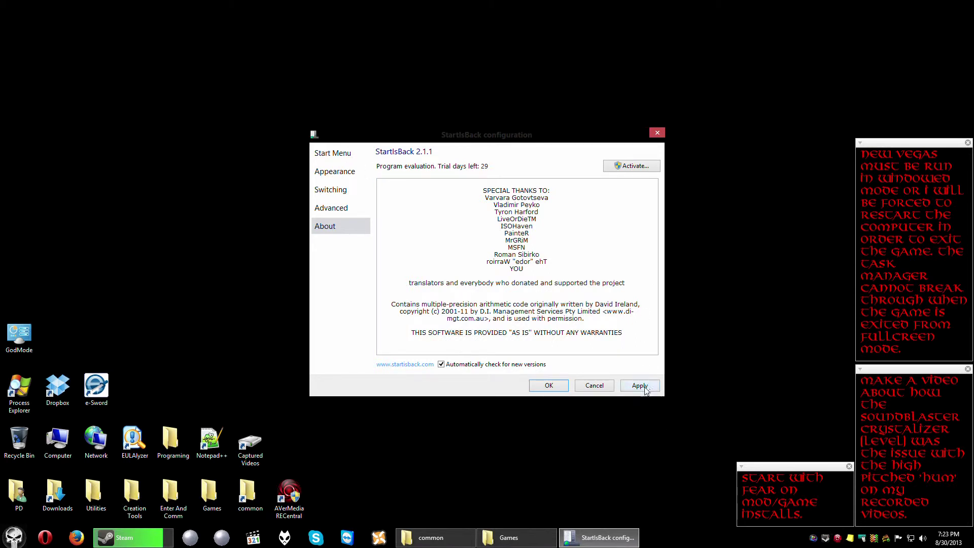
click(643, 386)
click(550, 386)
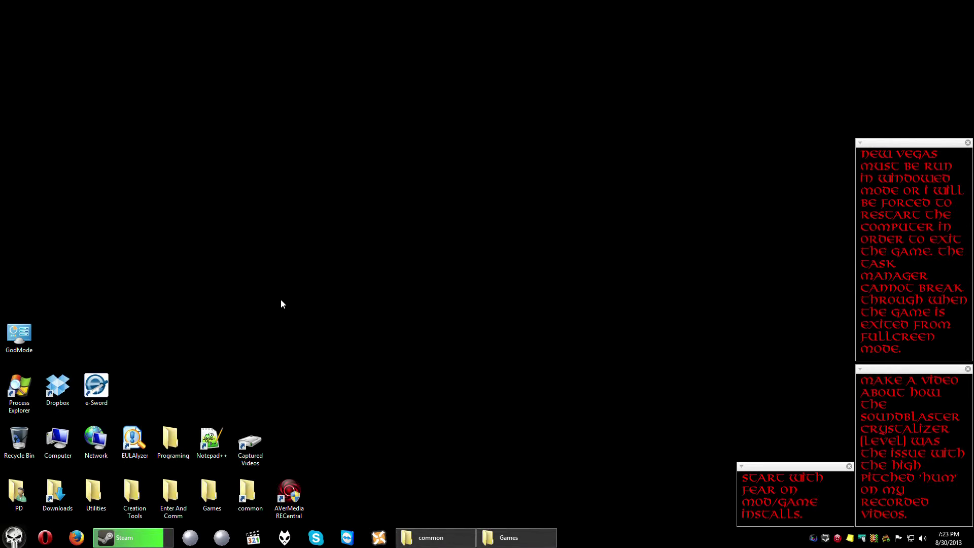
key(super)
click(268, 318)
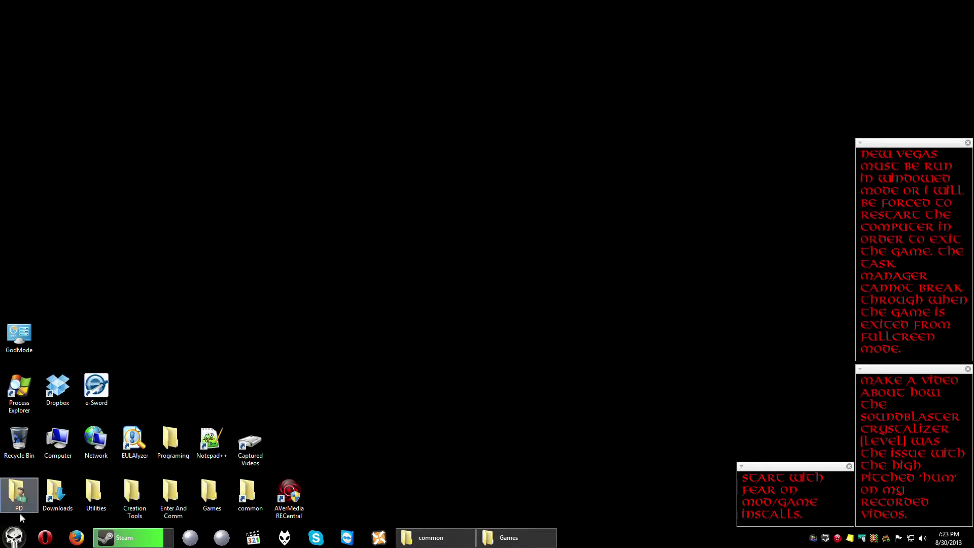
click(13, 537)
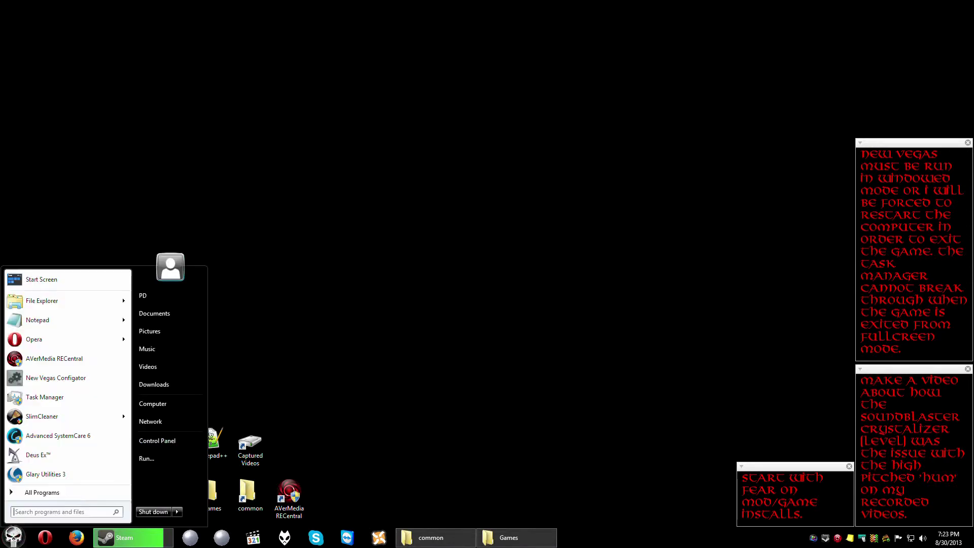
click(276, 343)
key(super)
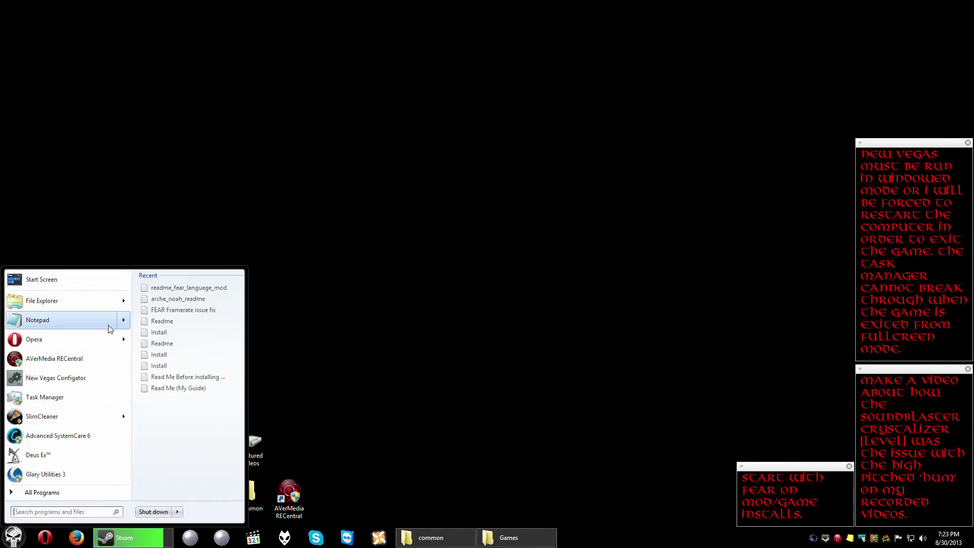
mouse_move(86, 347)
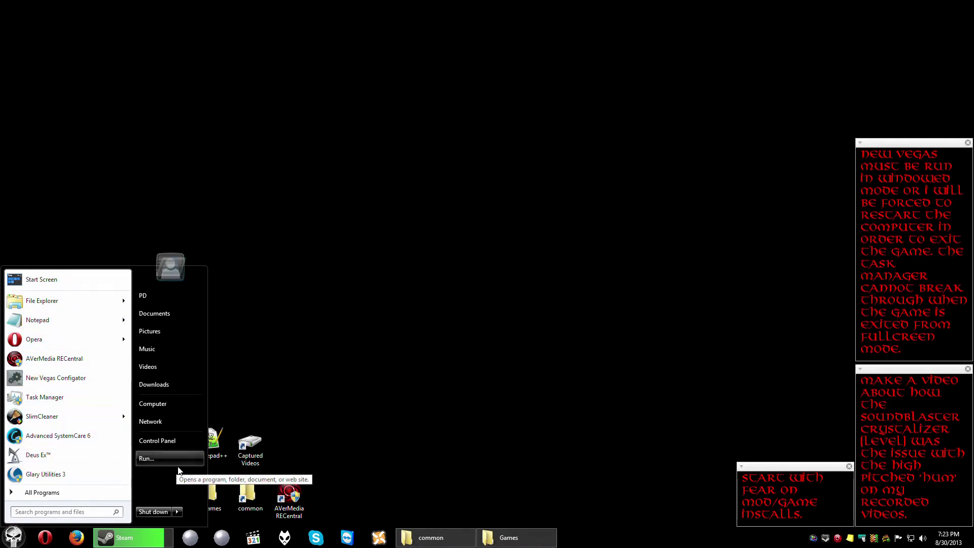
click(233, 396)
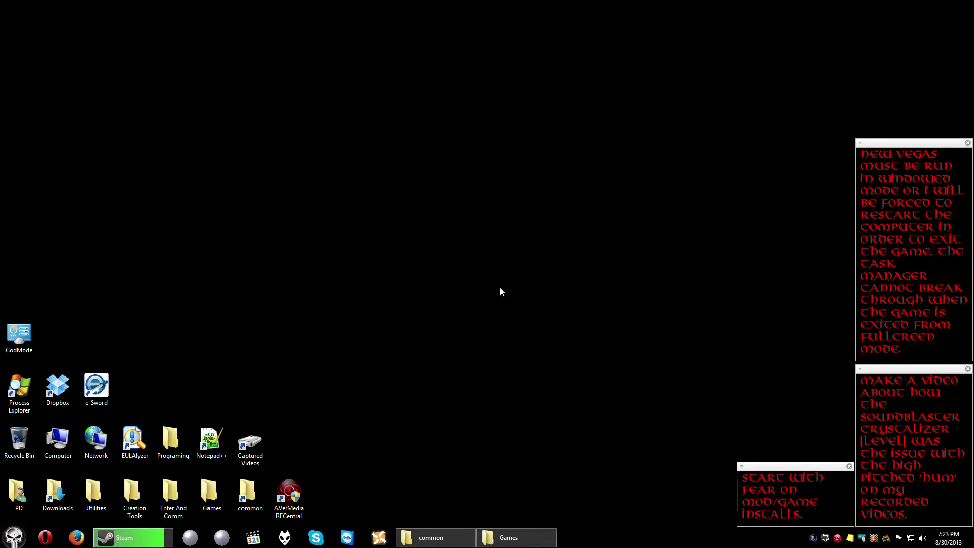
click(14, 537)
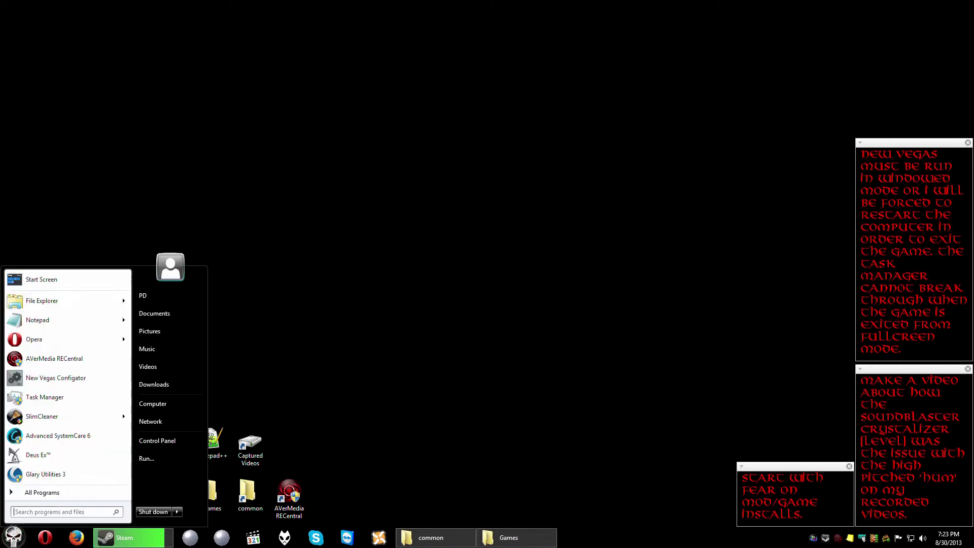
click(93, 278)
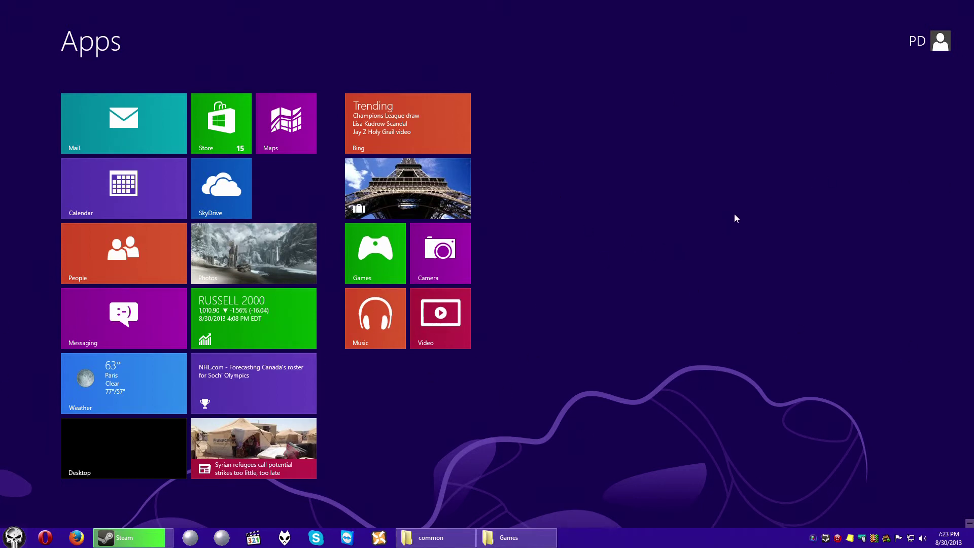
key(super)
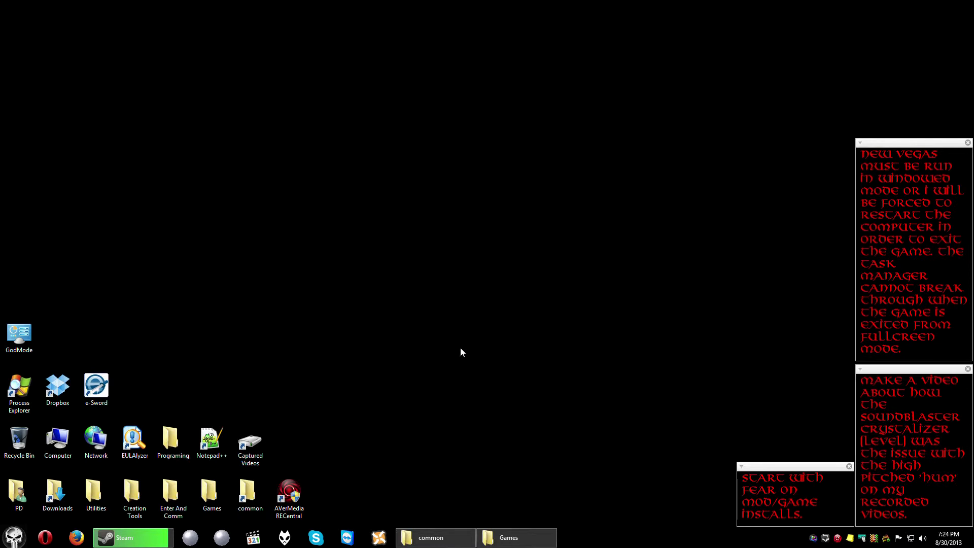
Open the customised Start menu from the skull orb and close it again.
click(14, 537)
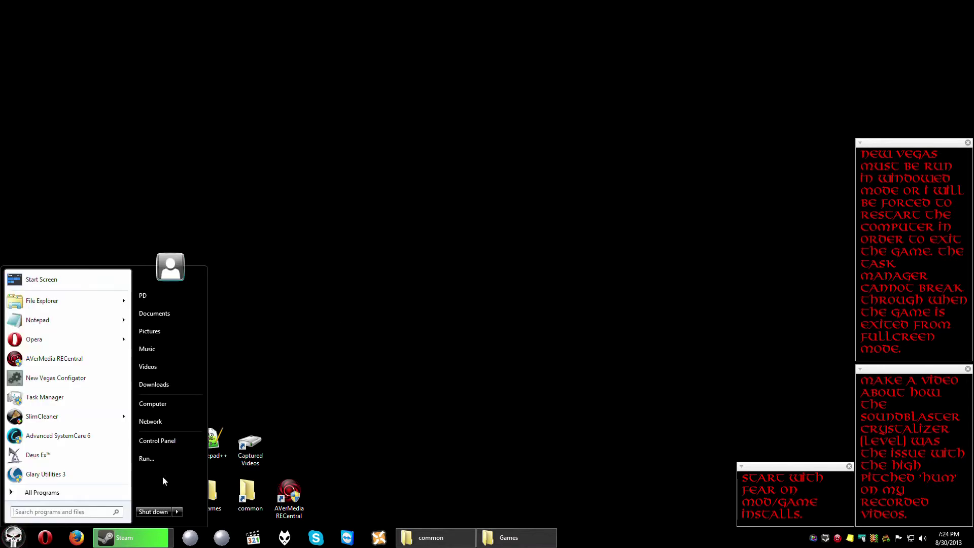
click(329, 299)
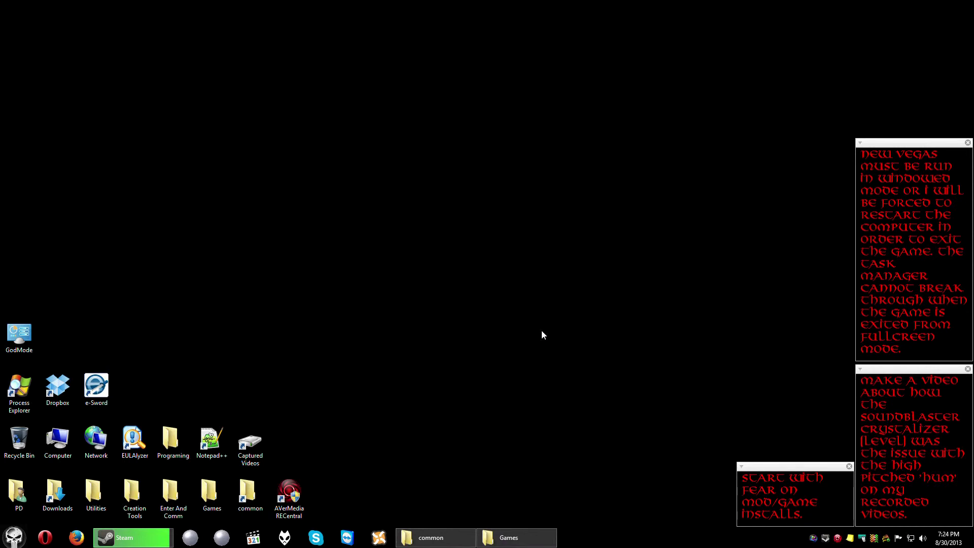
Launch Task Manager from the Ctrl+Alt+Del screen, review the processes, then close it.
key(ctrl+alt+Delete)
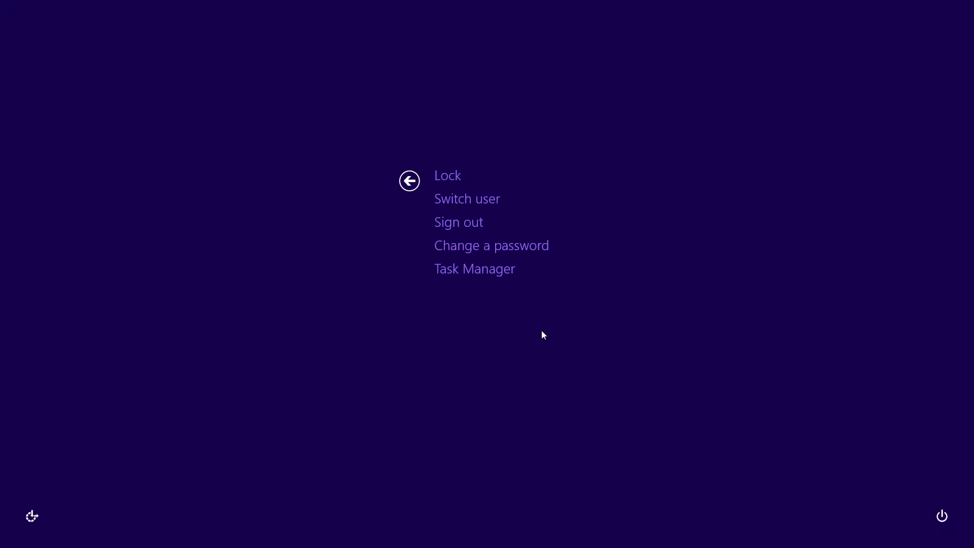
click(477, 272)
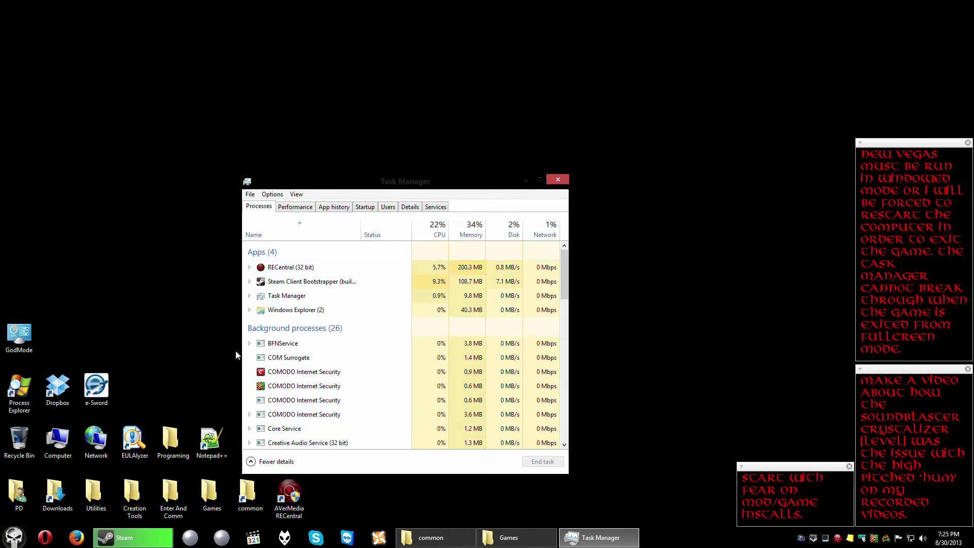
click(557, 179)
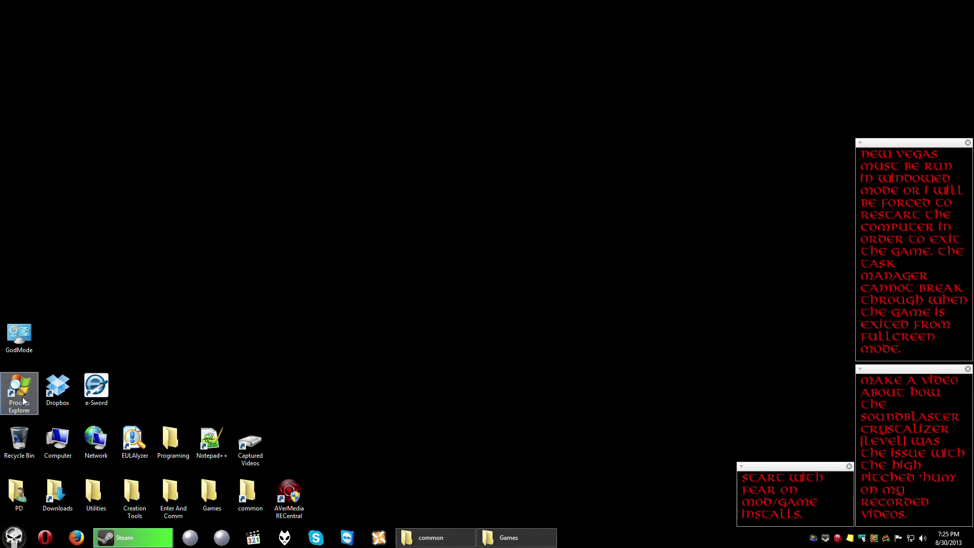